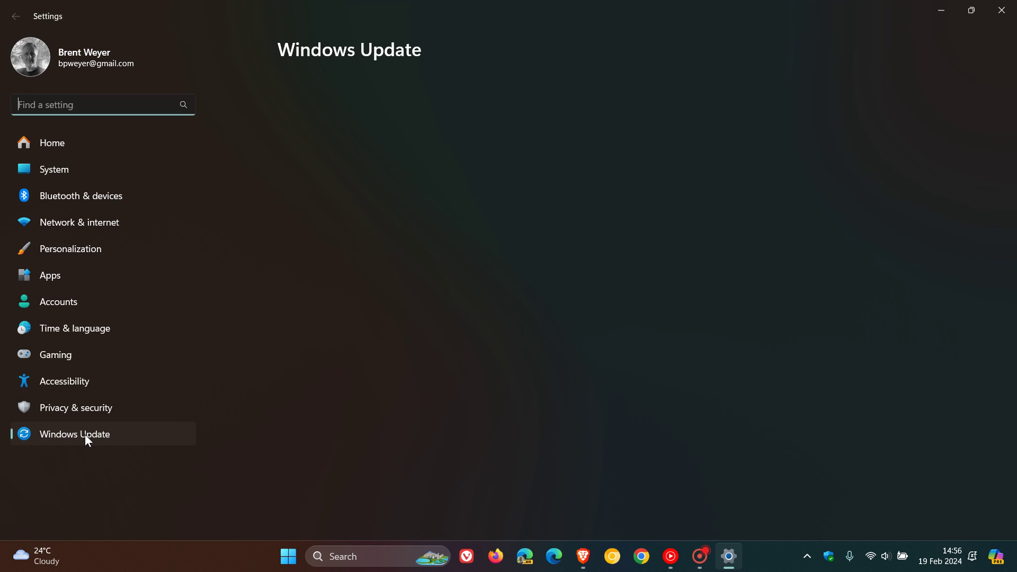
- Review the Windows Update history, then minimize Settings to show the desktop
{"action": "left_click", "coordinate": [622, 283]}
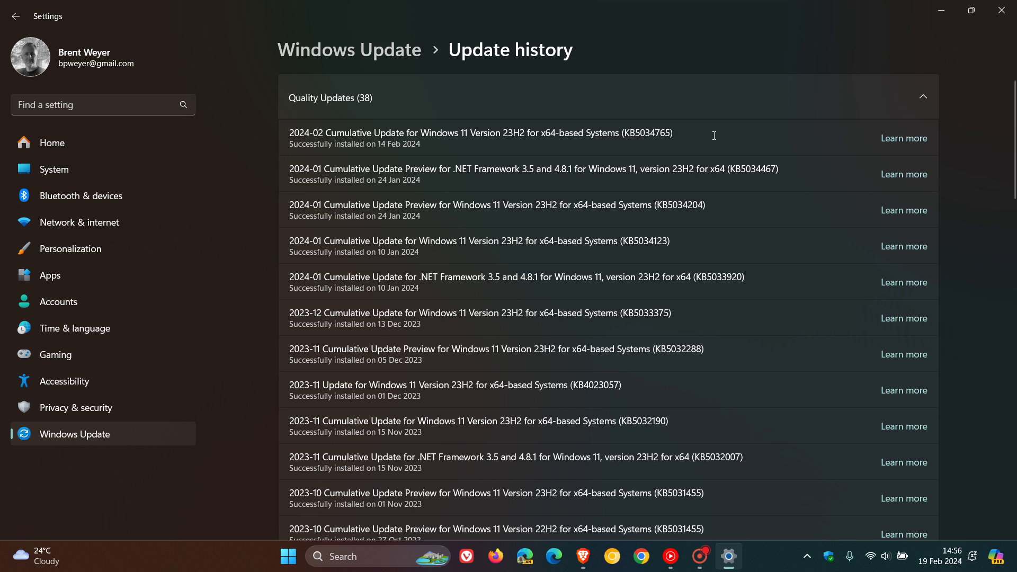
{"action": "left_click", "coordinate": [941, 11]}
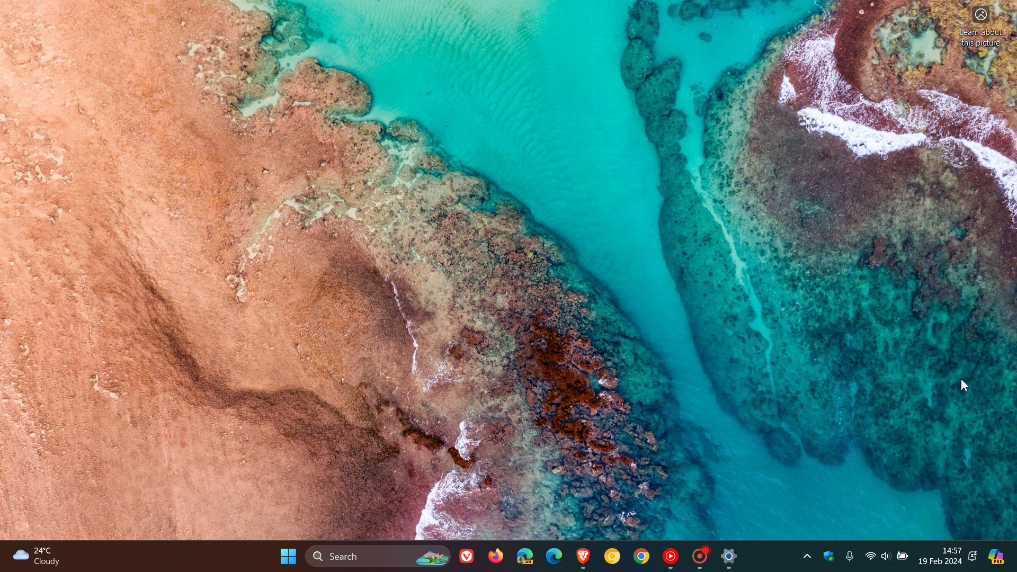
- Toggle the Copilot side panel open and closed repeatedly from its taskbar icon, ending closed
{"action": "left_click", "coordinate": [996, 557]}
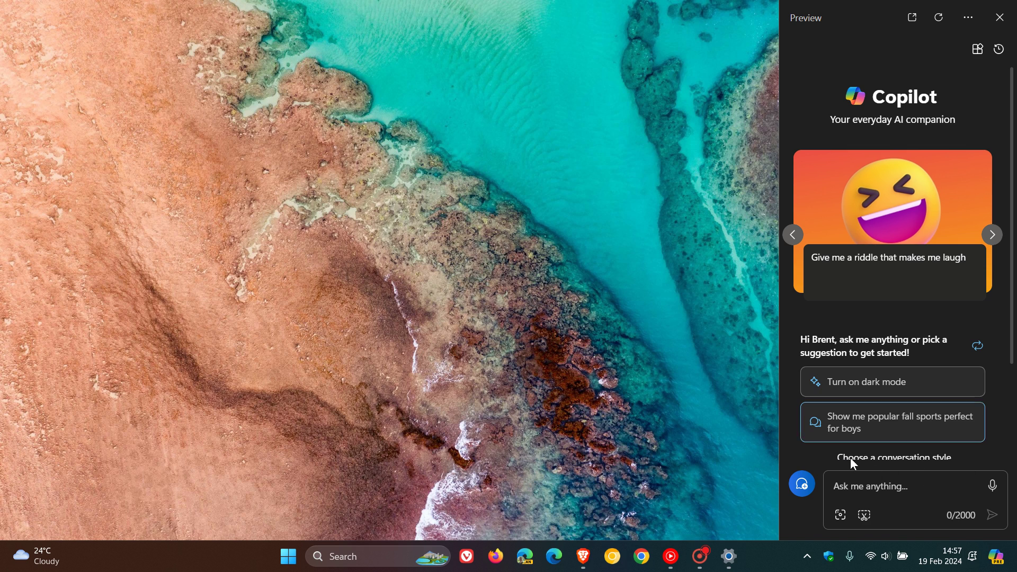
{"action": "left_click", "coordinate": [997, 560]}
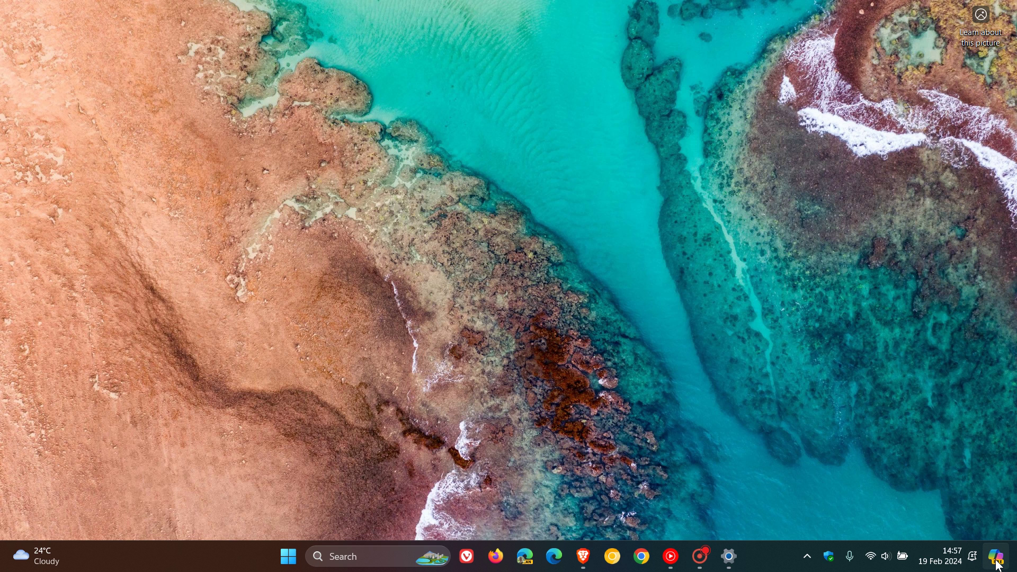
{"action": "left_click", "coordinate": [996, 560]}
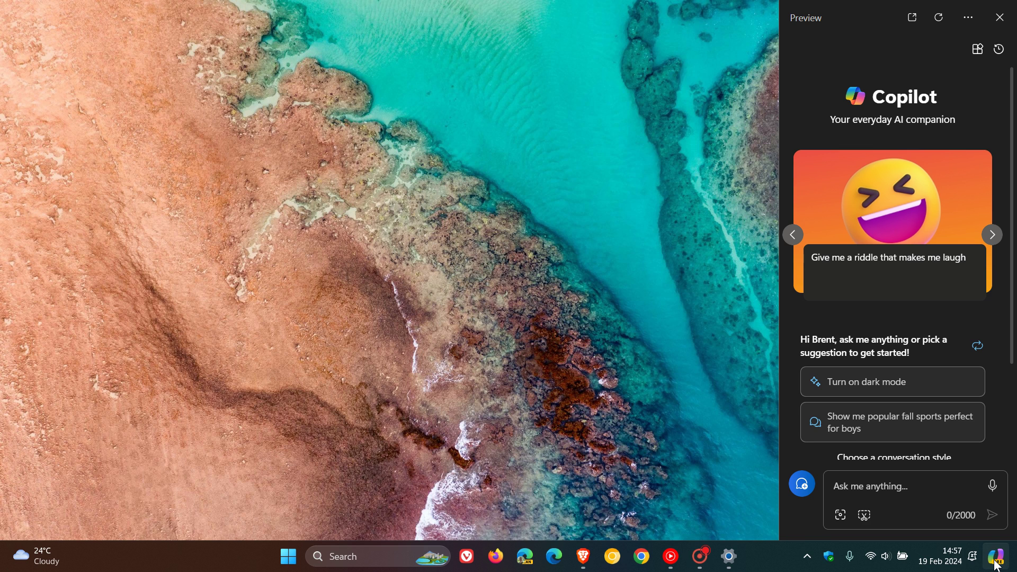
{"action": "left_click", "coordinate": [996, 559]}
{"action": "left_click", "coordinate": [997, 559]}
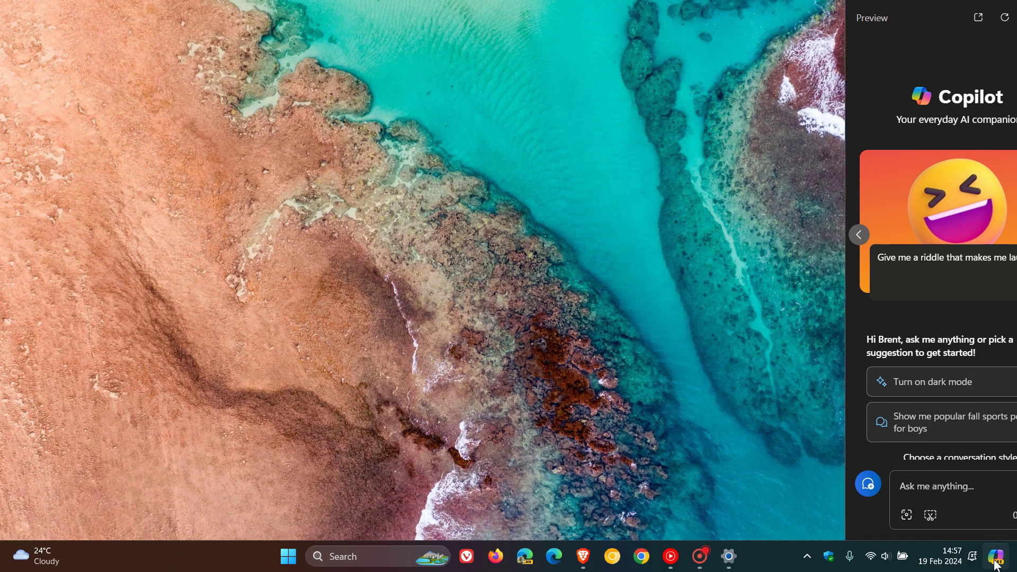
{"action": "left_click", "coordinate": [996, 560]}
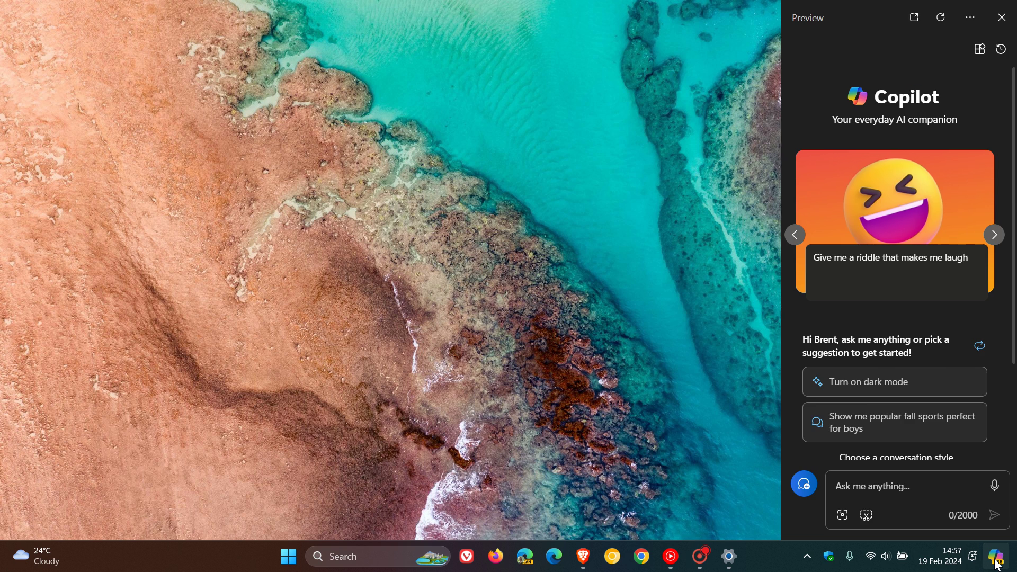
{"action": "left_click", "coordinate": [996, 560]}
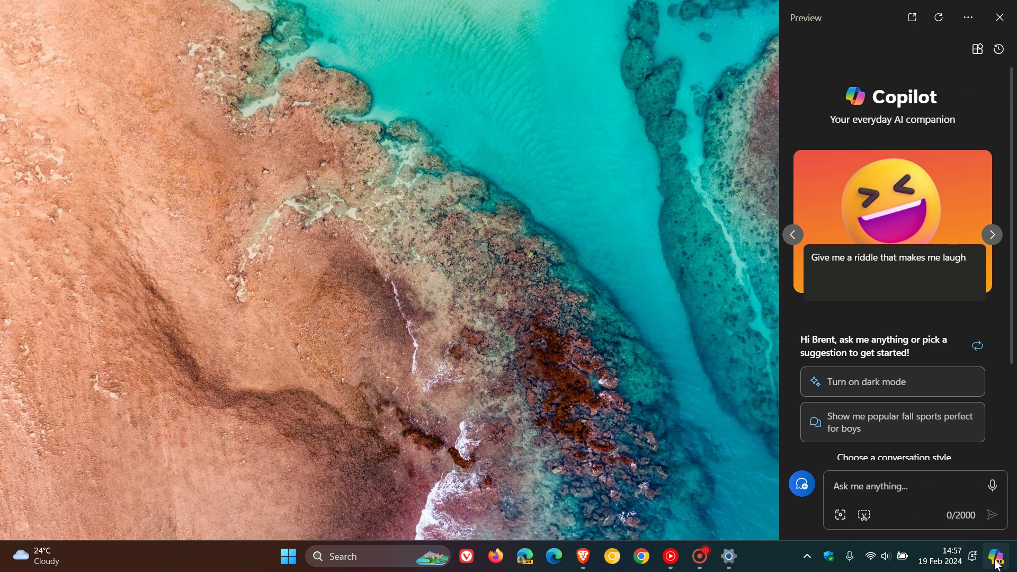
{"action": "left_click", "coordinate": [997, 559]}
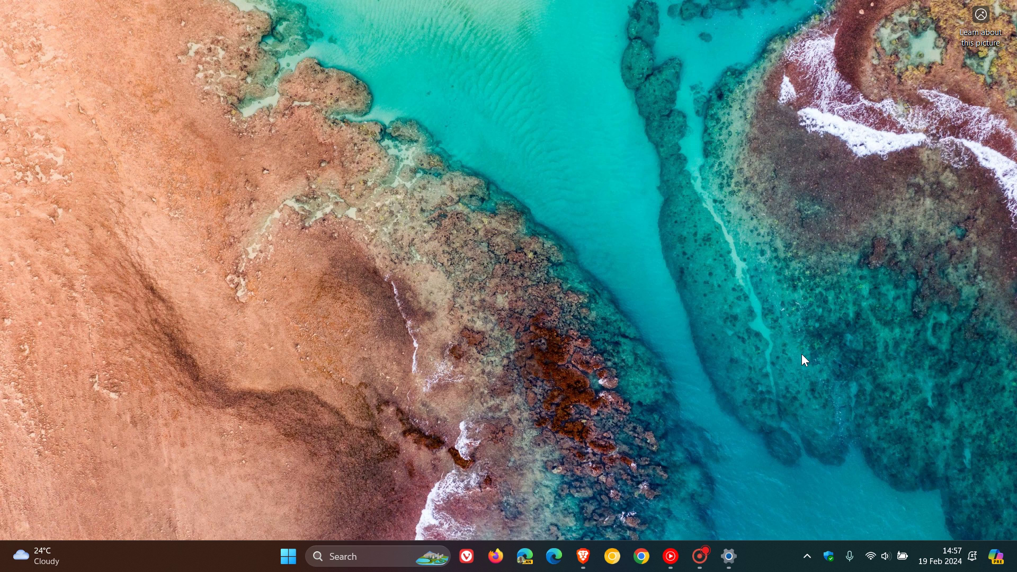
{"action": "left_click", "coordinate": [996, 560]}
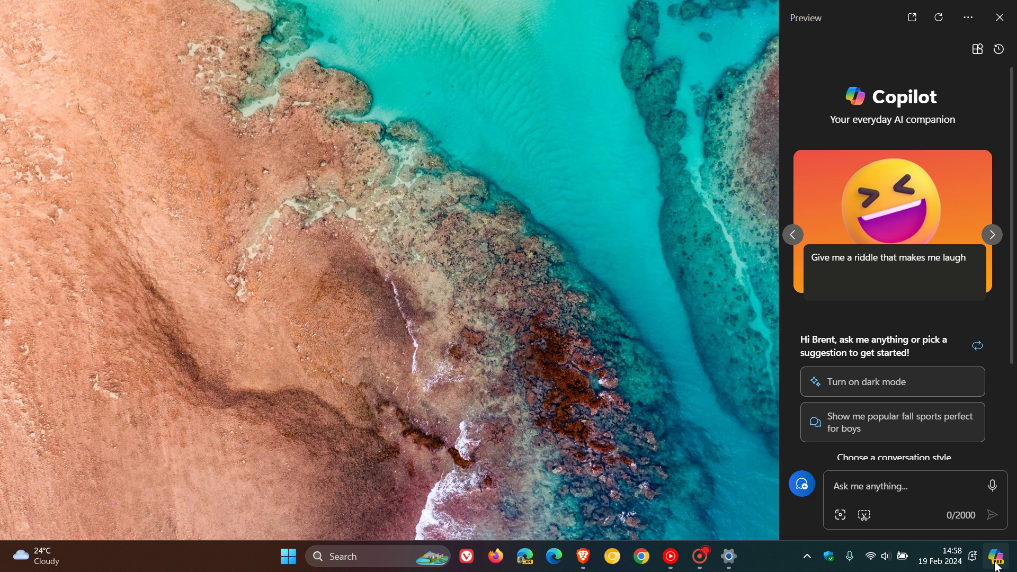
{"action": "left_click", "coordinate": [997, 559]}
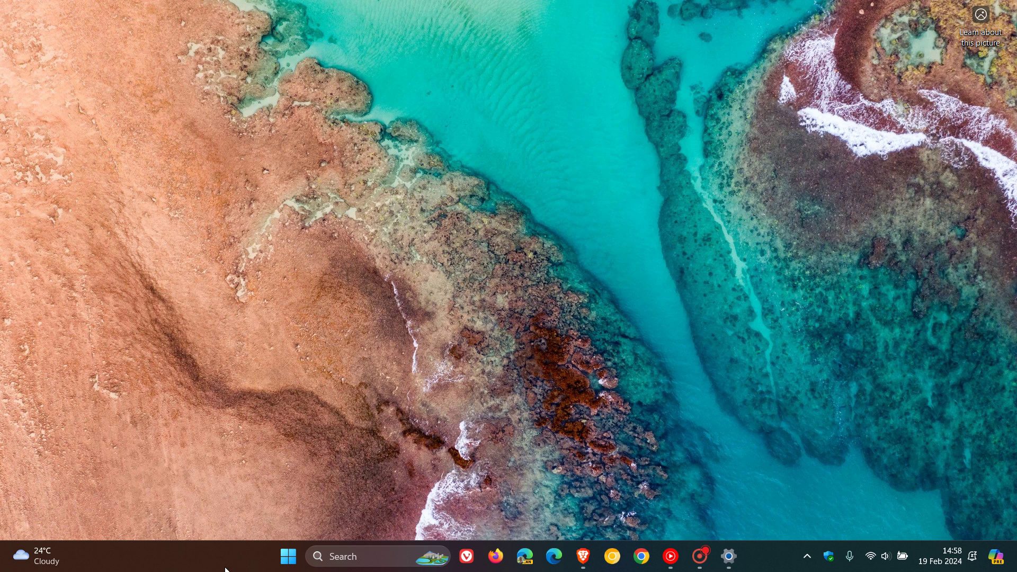
- Open Taskbar settings from the taskbar's right-click menu, landing on Personalization > Taskbar
{"action": "right_click", "coordinate": [241, 566]}
{"action": "left_click", "coordinate": [279, 528]}
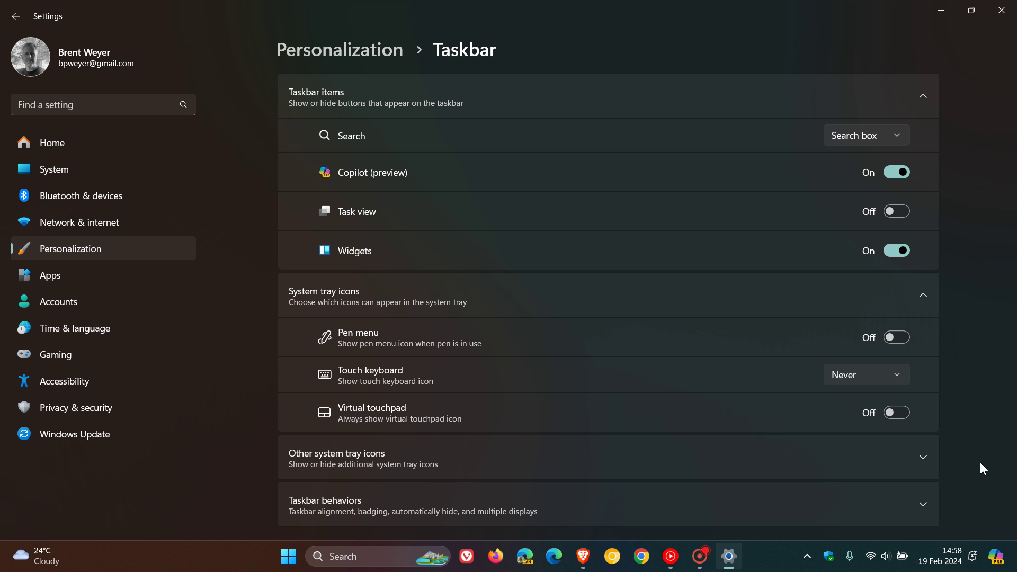
{"action": "left_click", "coordinate": [939, 11]}
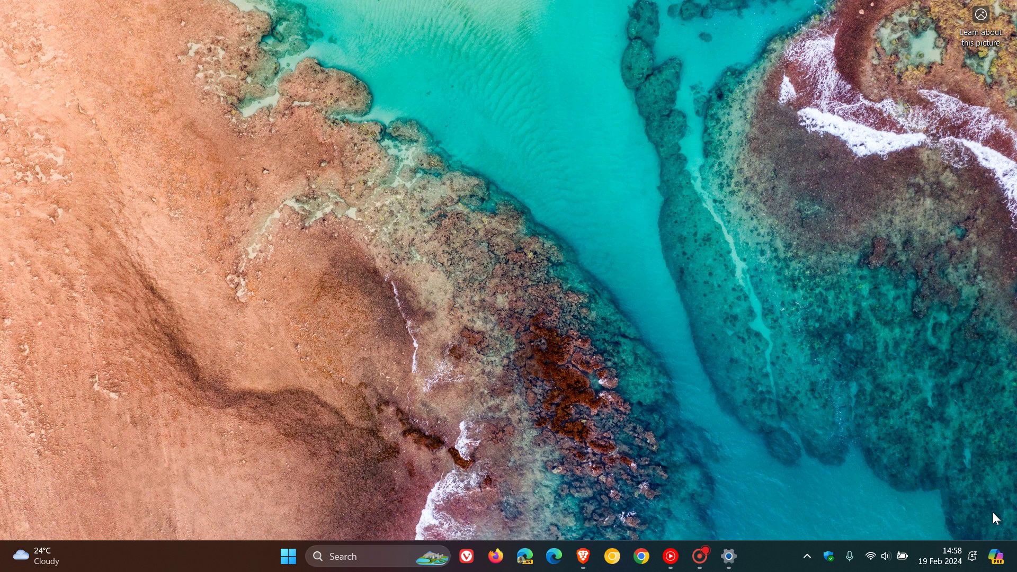
{"action": "left_click", "coordinate": [996, 559]}
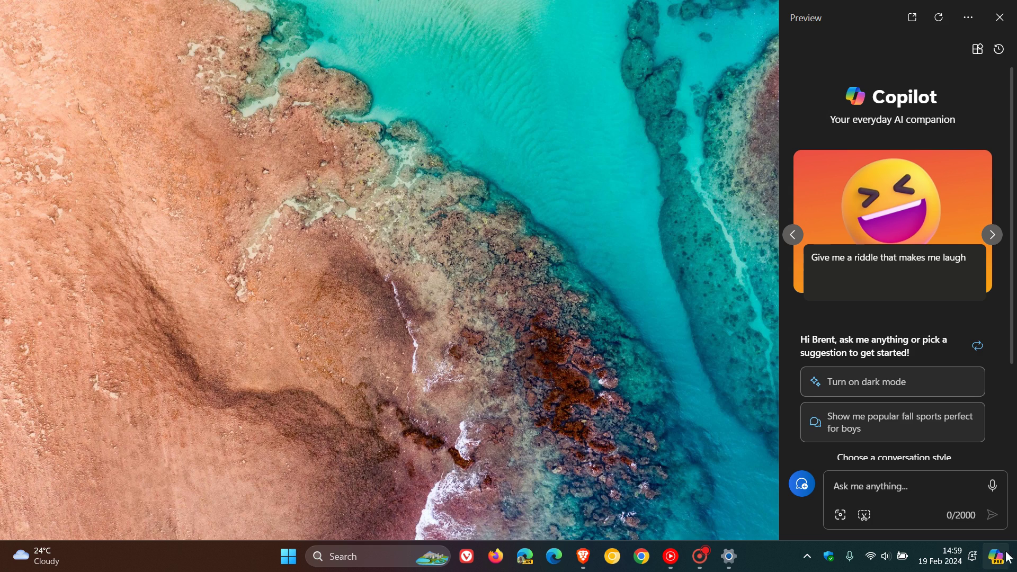
{"action": "left_click", "coordinate": [995, 556]}
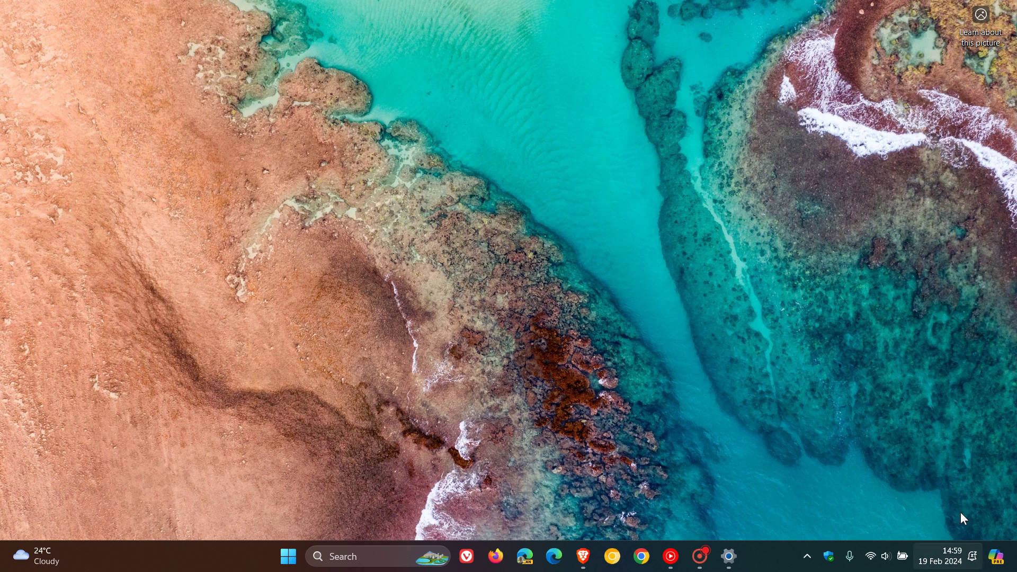
- Expand Taskbar behaviors, test the far-corner show-desktop, and briefly open and close Copilot
{"action": "left_click", "coordinate": [729, 556]}
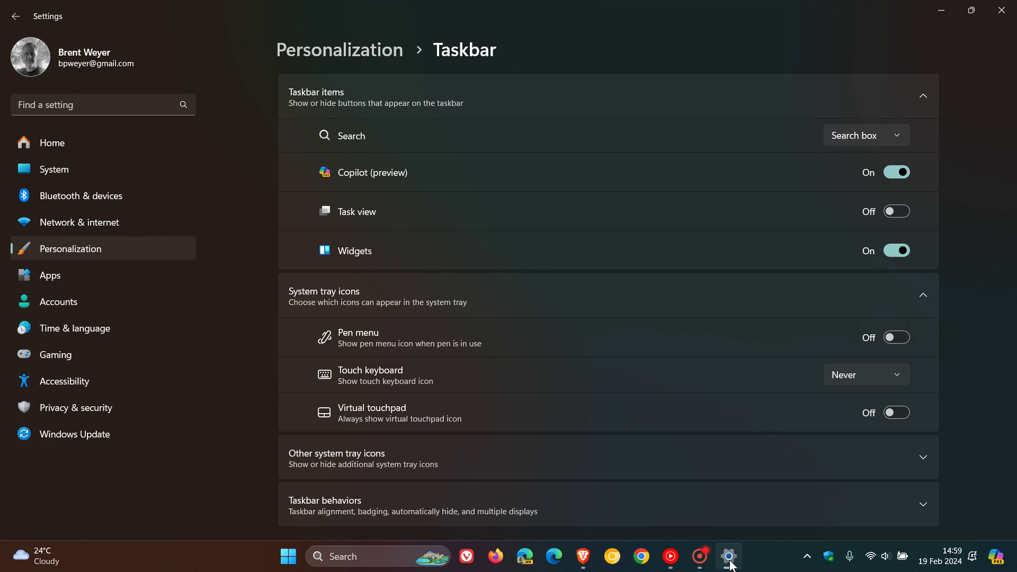
{"action": "scroll", "coordinate": [605, 397], "scroll_direction": "down", "scroll_amount": 1}
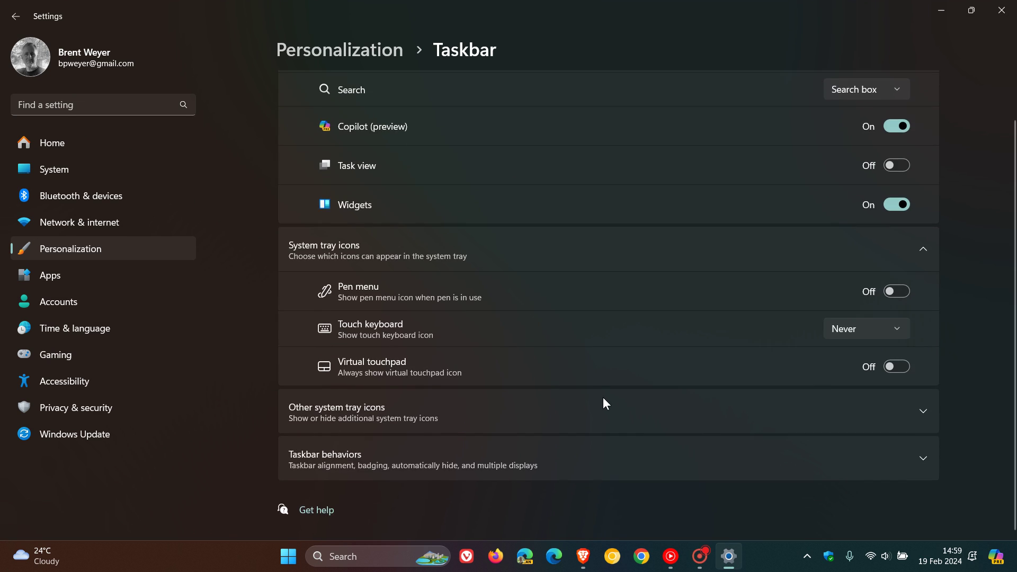
{"action": "left_click", "coordinate": [524, 462]}
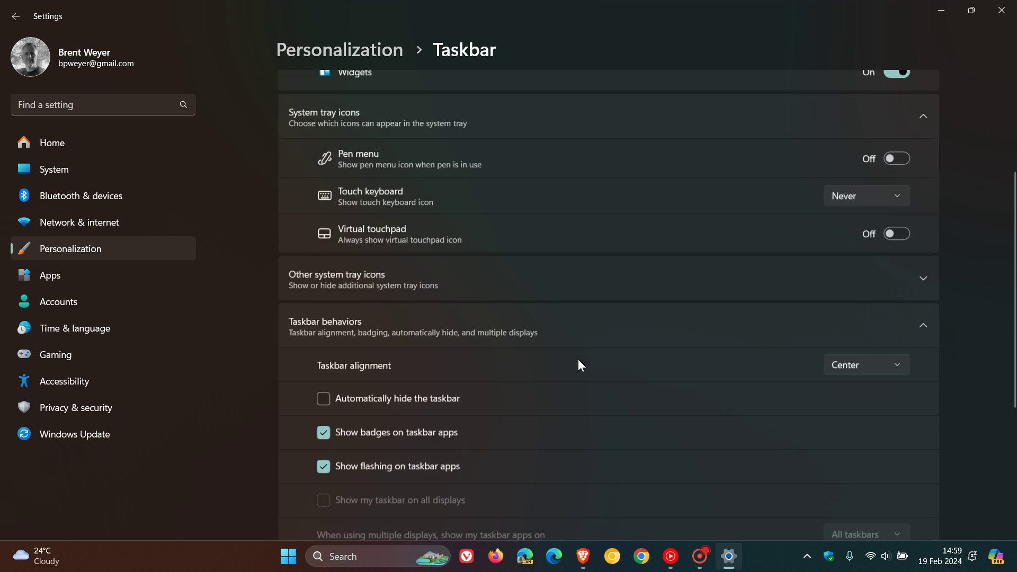
{"action": "scroll", "coordinate": [577, 359], "scroll_direction": "down", "scroll_amount": 5}
{"action": "scroll", "coordinate": [577, 365], "scroll_direction": "down", "scroll_amount": 1}
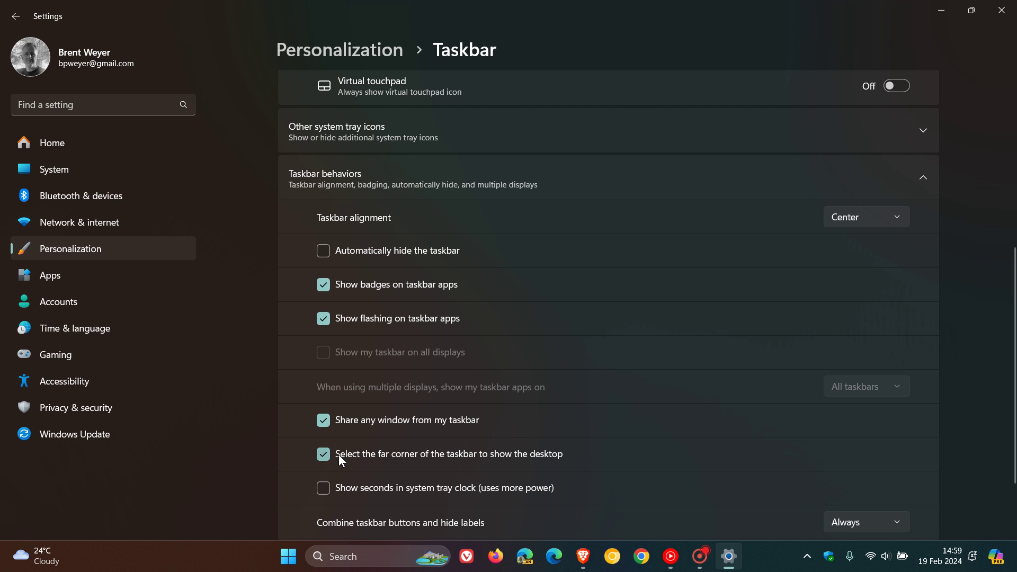
{"action": "left_click", "coordinate": [1016, 556]}
{"action": "left_click", "coordinate": [995, 560]}
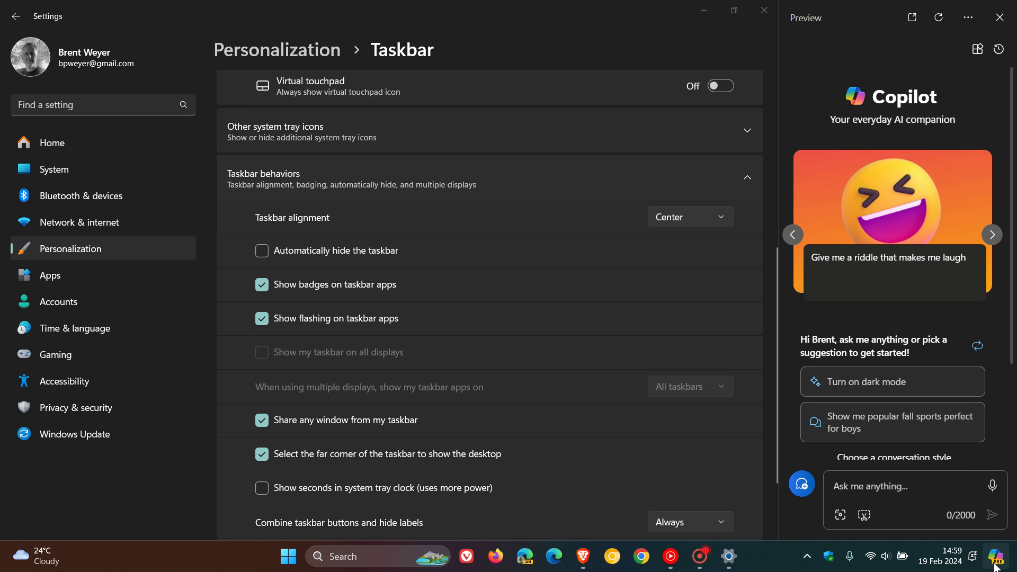
{"action": "left_click", "coordinate": [995, 562]}
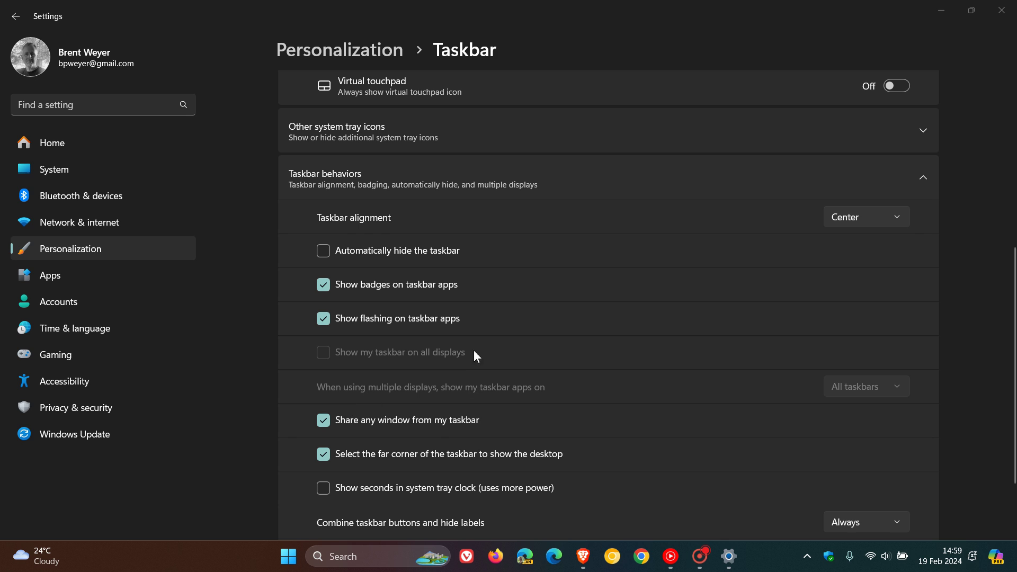
{"action": "scroll", "coordinate": [495, 300], "scroll_direction": "up", "scroll_amount": 2}
{"action": "scroll", "coordinate": [503, 352], "scroll_direction": "up", "scroll_amount": 3}
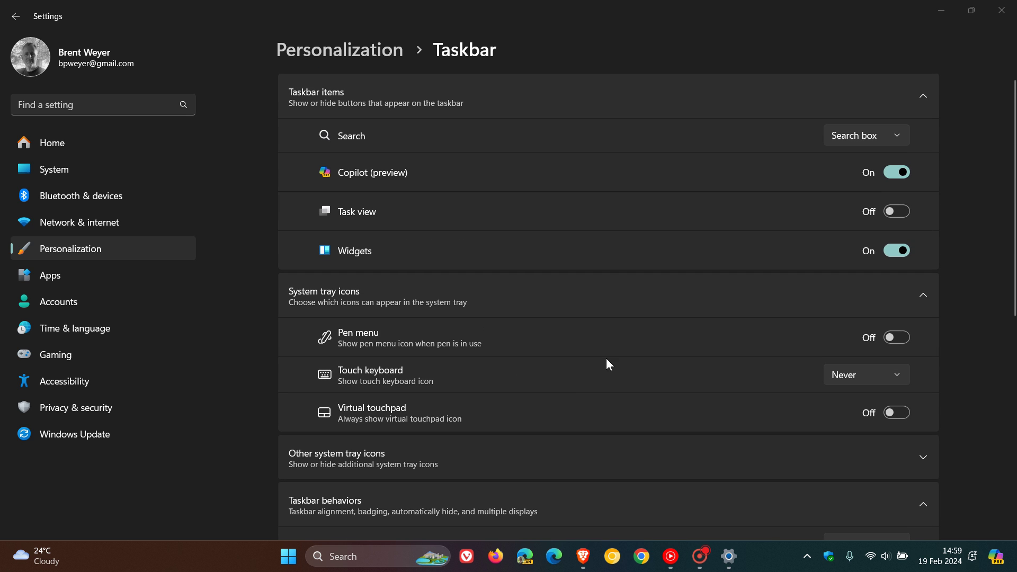
- Switch the Copilot (preview) taskbar item off so its tray button disappears
{"action": "left_click", "coordinate": [895, 176]}
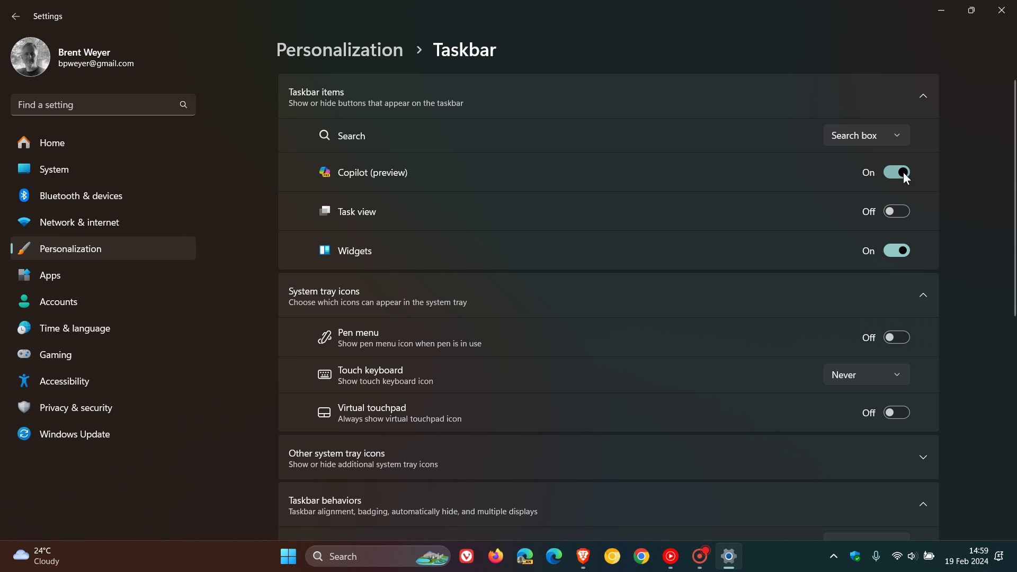
{"action": "left_click", "coordinate": [942, 11]}
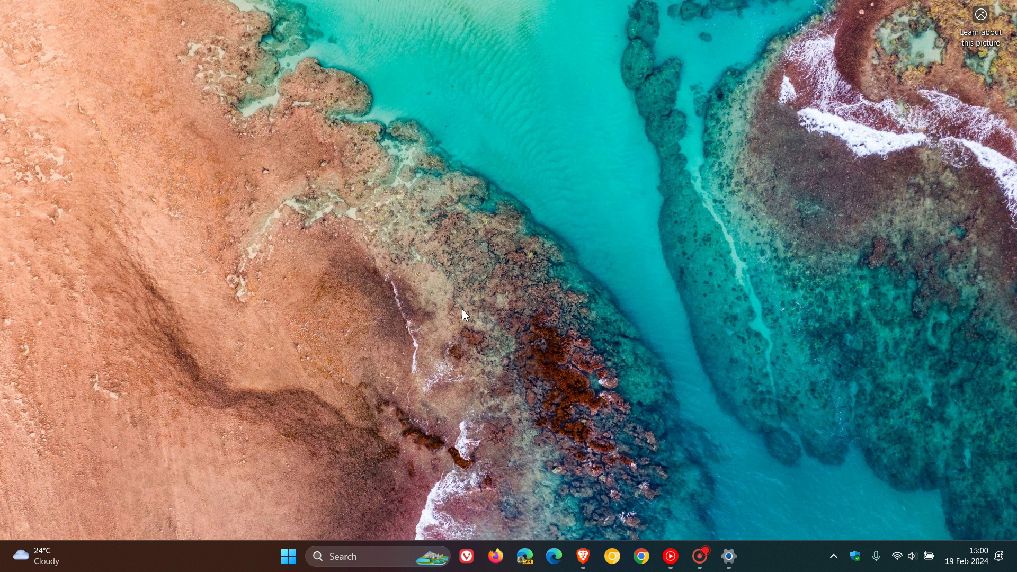